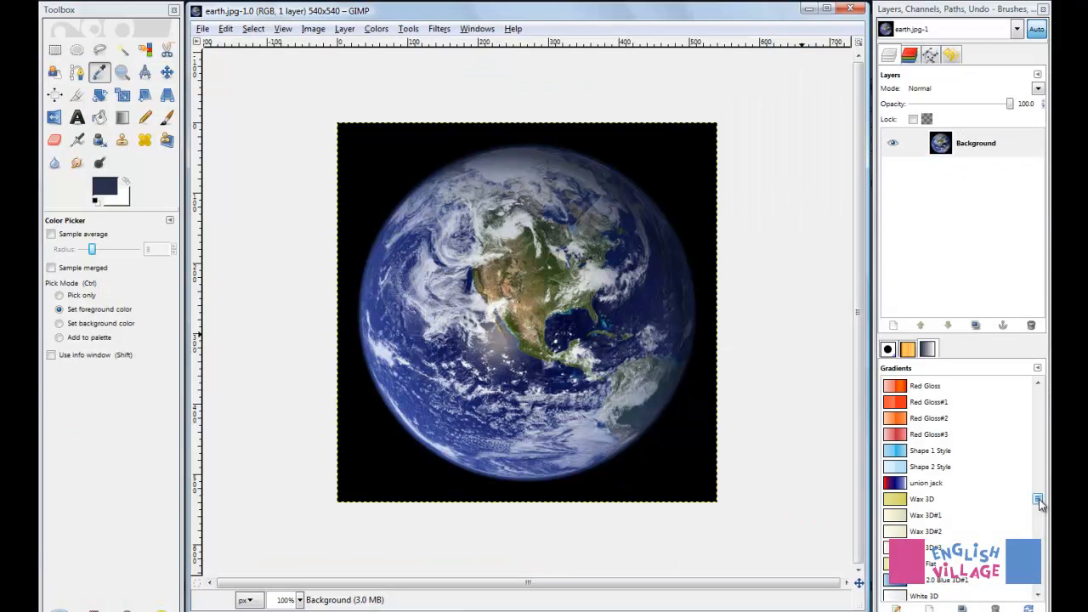
Show the gradient folder locations in GIMP's preferences
drag(1039, 499, 1038, 395)
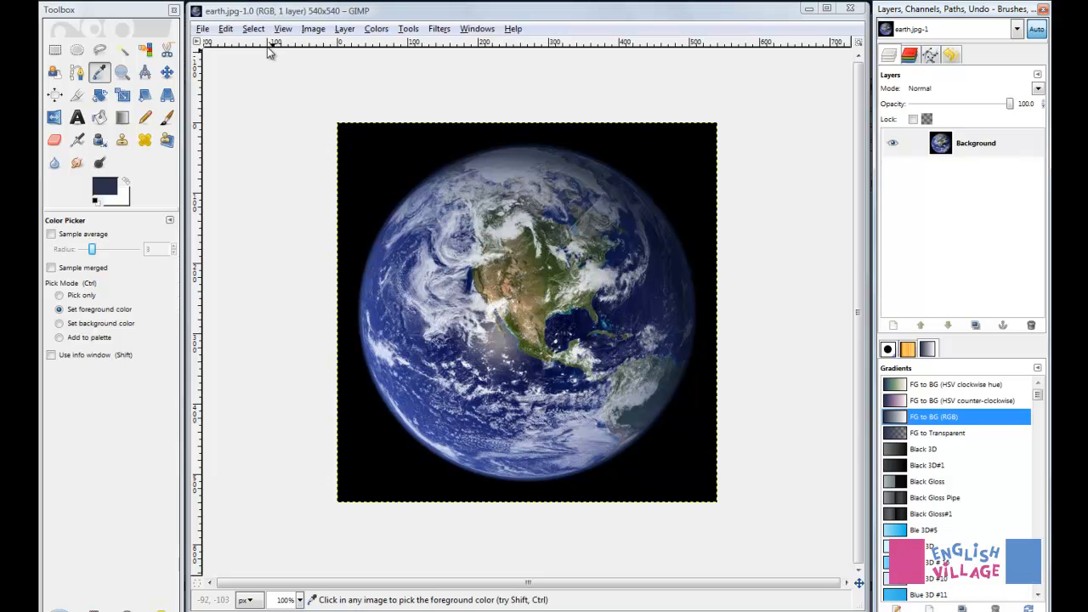
click(225, 30)
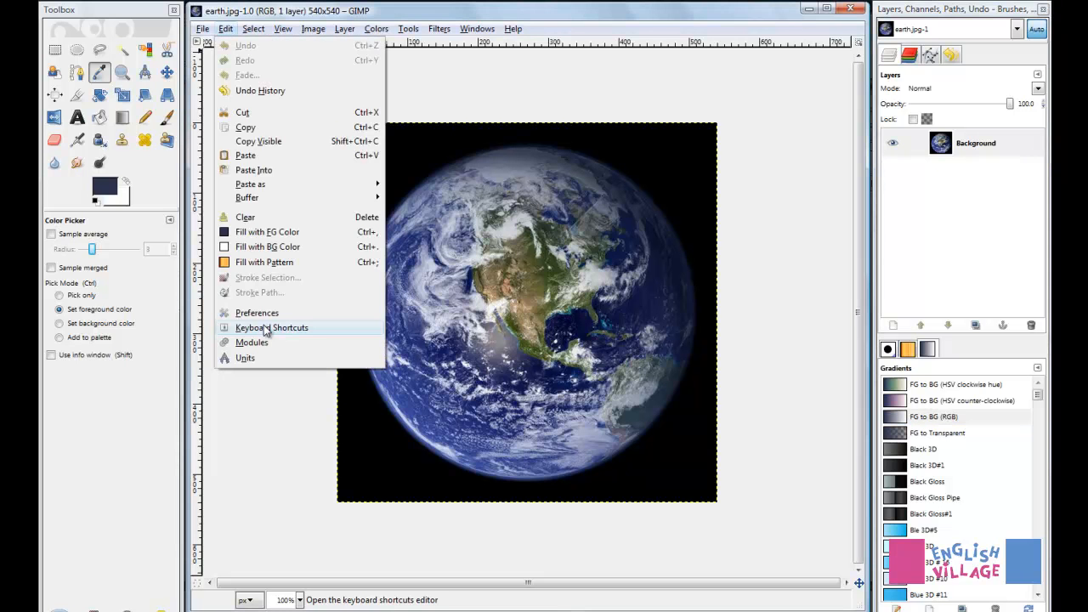
click(260, 313)
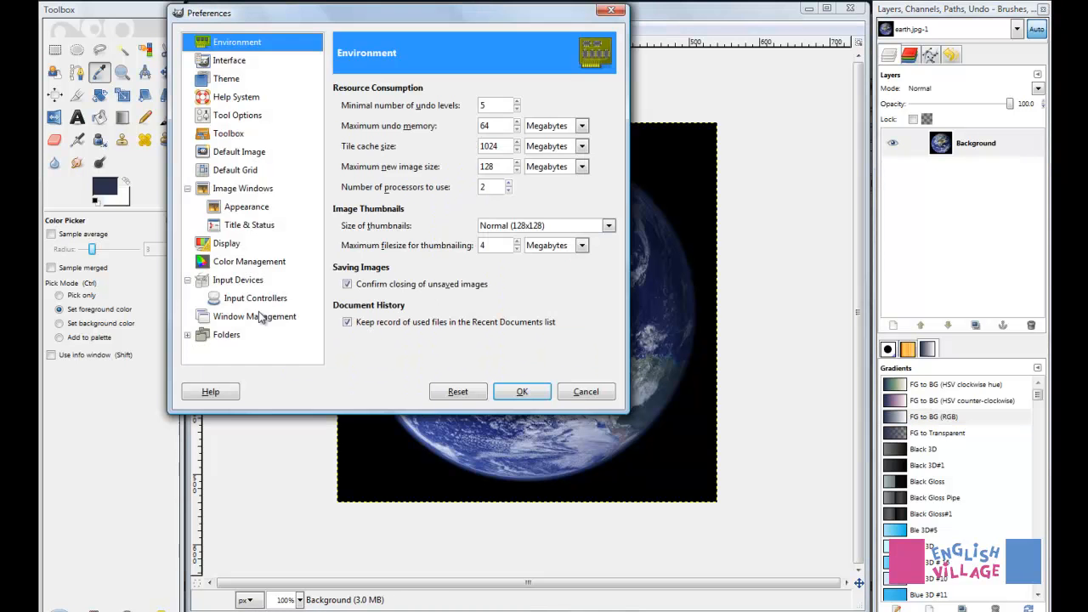
click(188, 335)
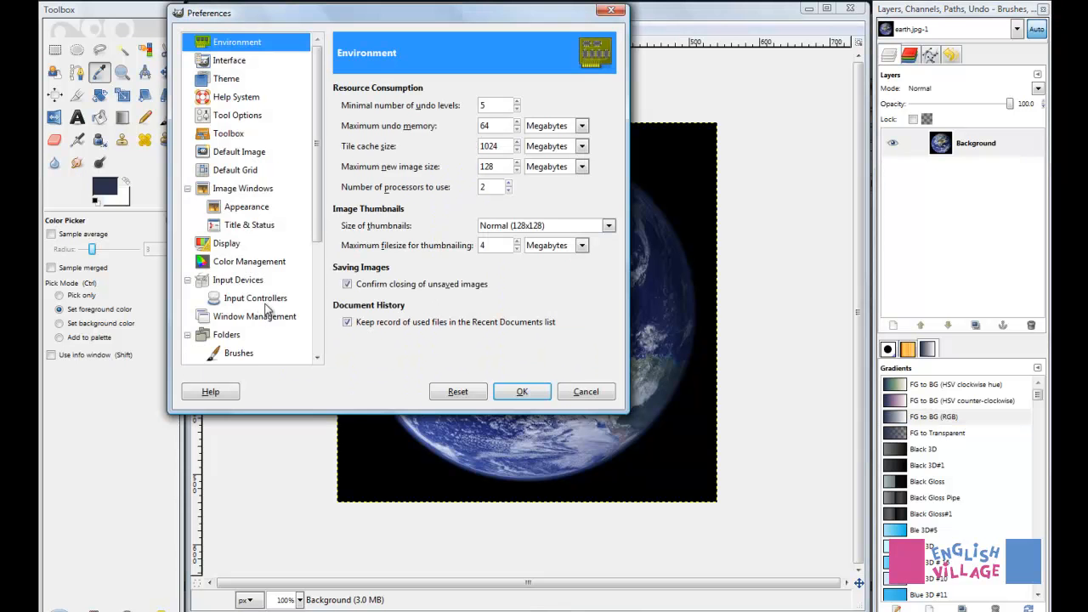
drag(318, 193, 319, 306)
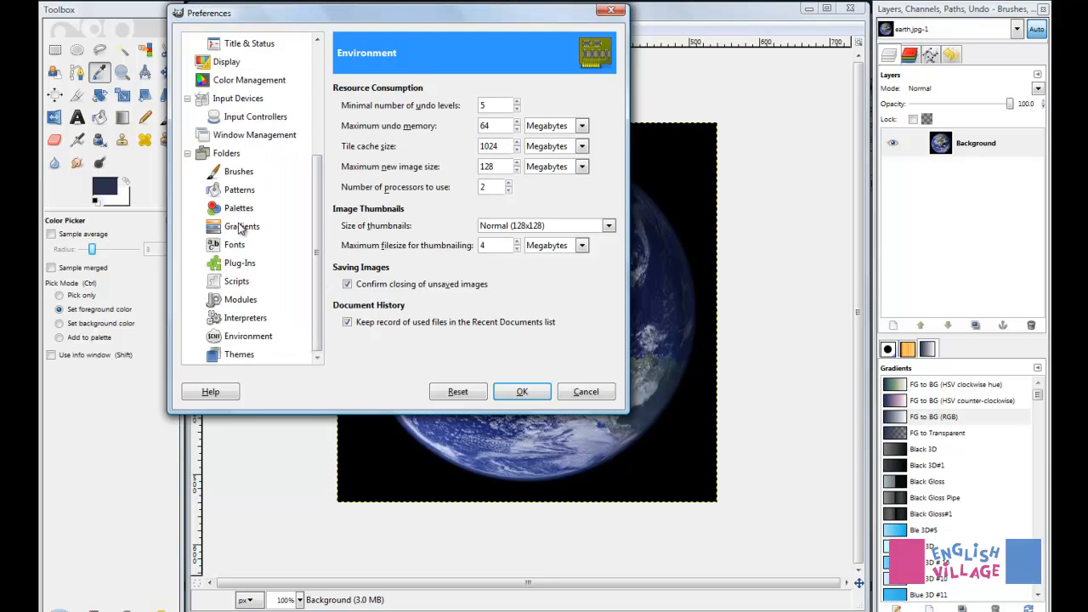
click(240, 226)
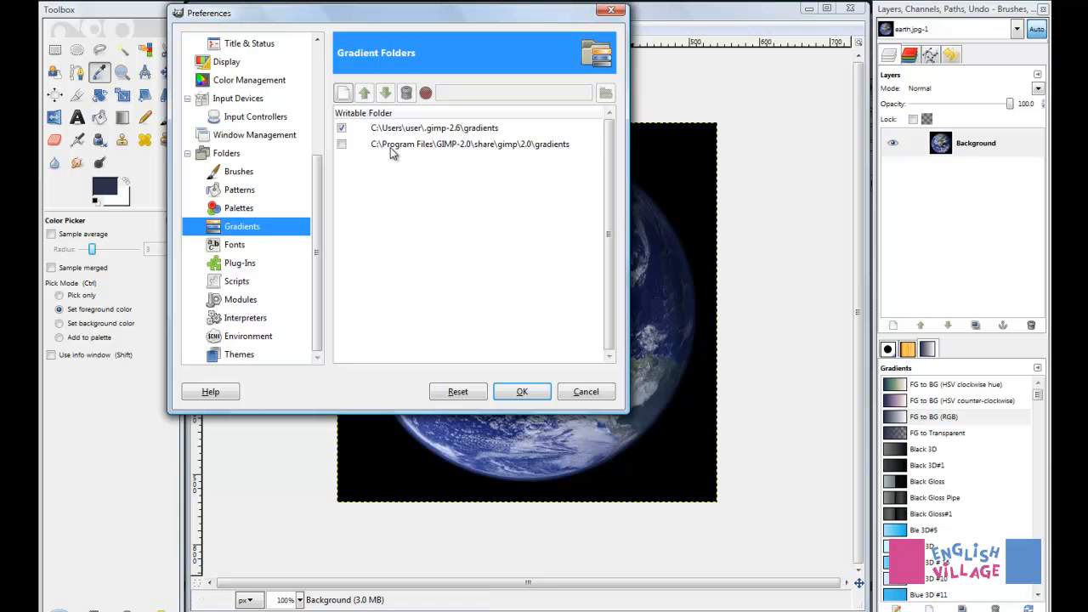
Look through the installed gradients to the end of the list and dismiss the preferences without changes
click(1040, 425)
drag(1043, 429, 1036, 598)
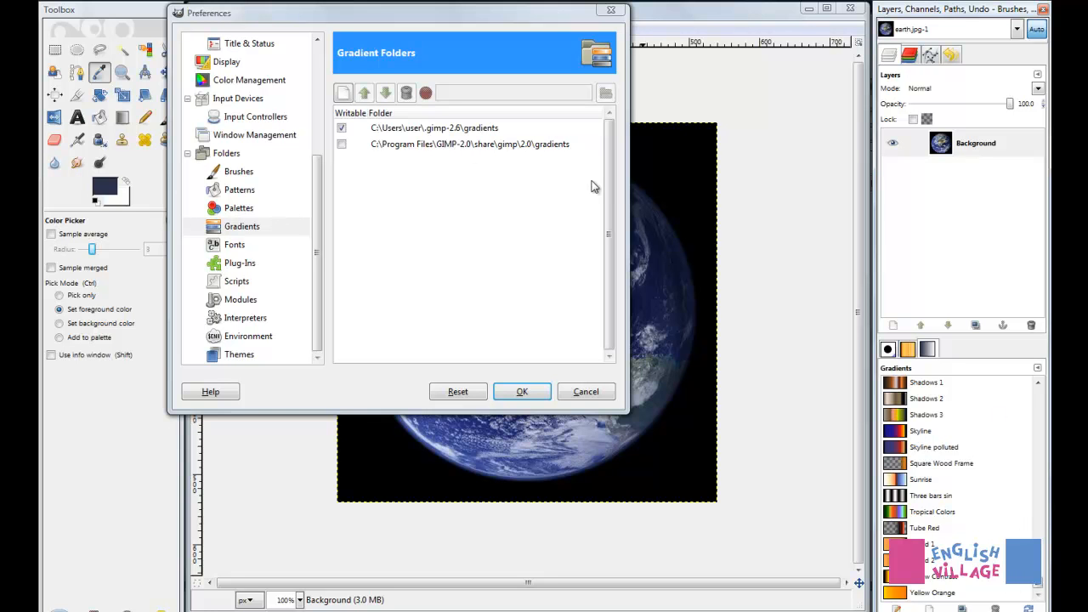
click(586, 392)
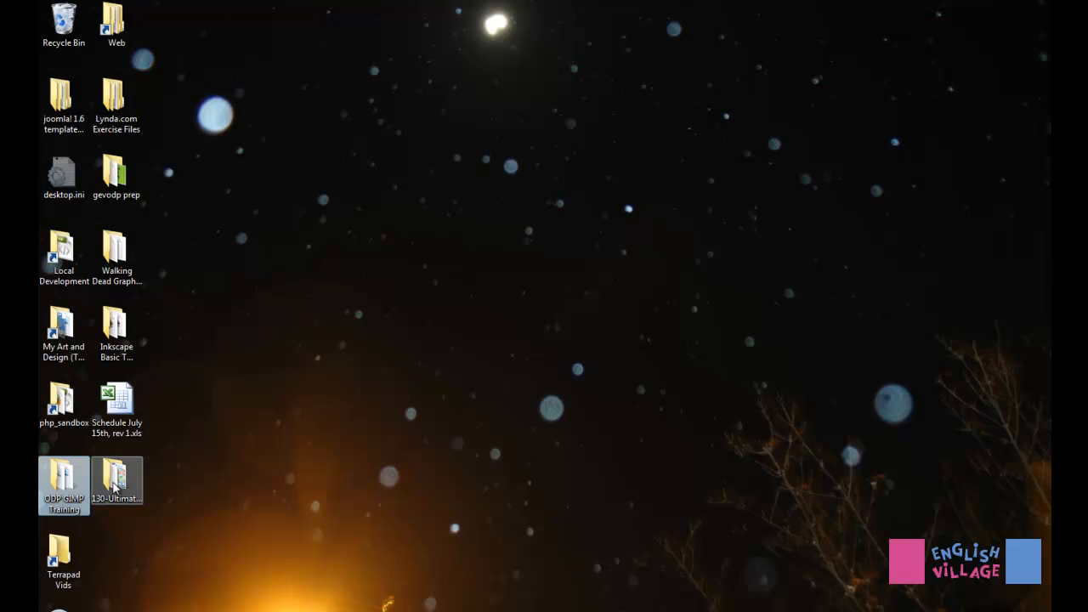
Examine the GGR files in the desktop pack 130-UltimateWeb2-0-Gradients-for-Gimp and compare them with GIMP's installed gradients
double_click(115, 484)
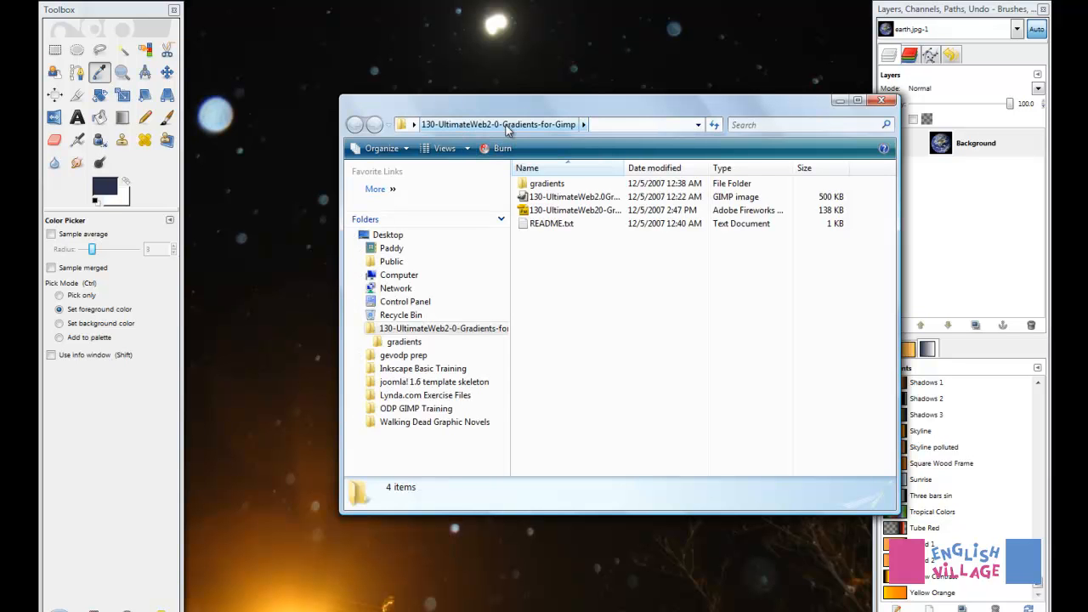
double_click(549, 185)
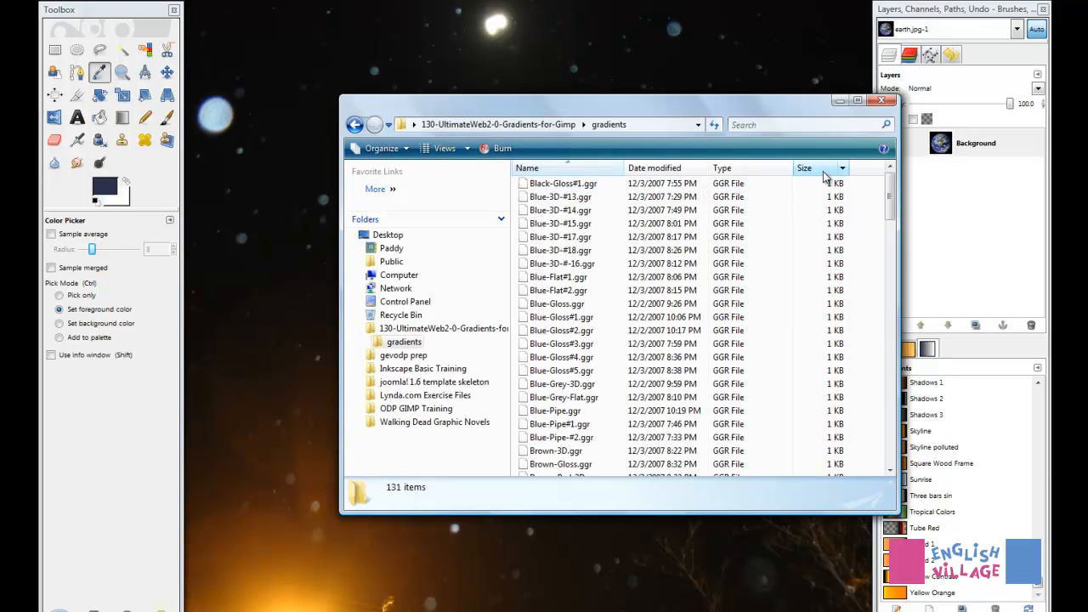
drag(890, 194, 893, 291)
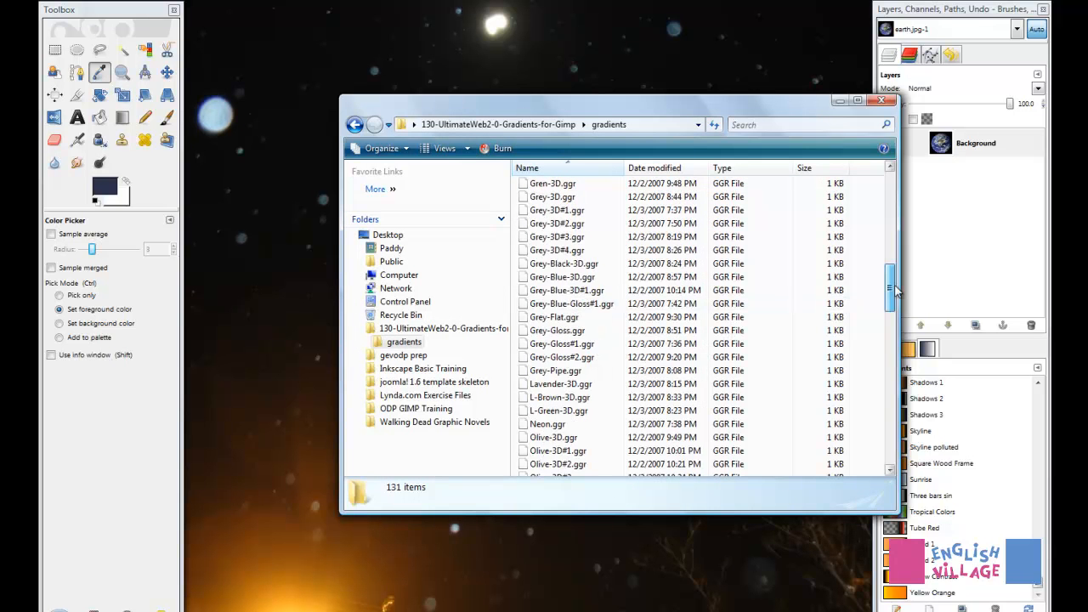
drag(747, 113, 611, 71)
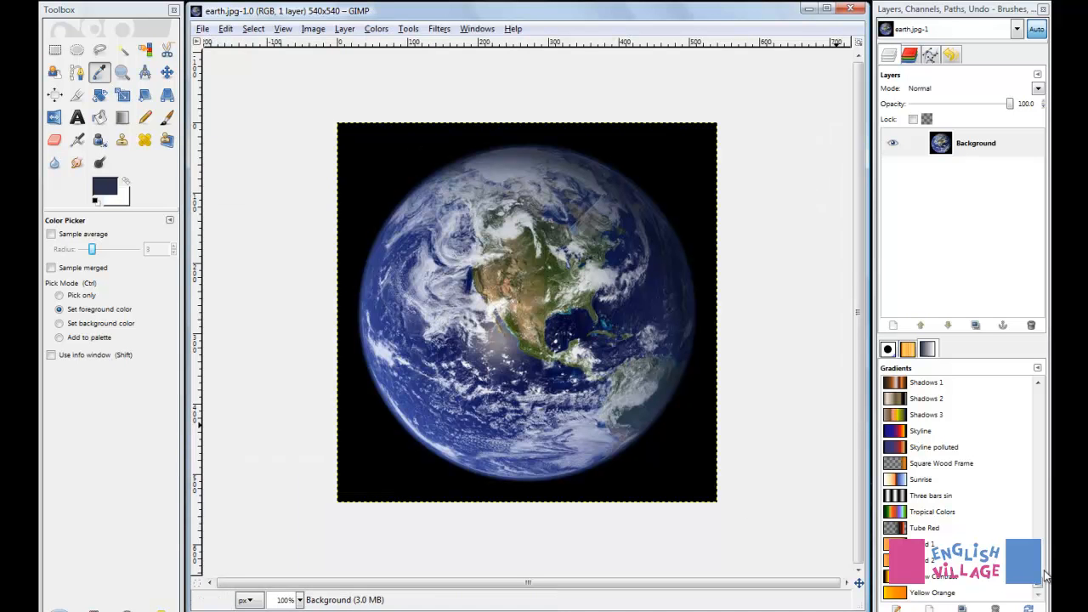
drag(1045, 575, 1038, 484)
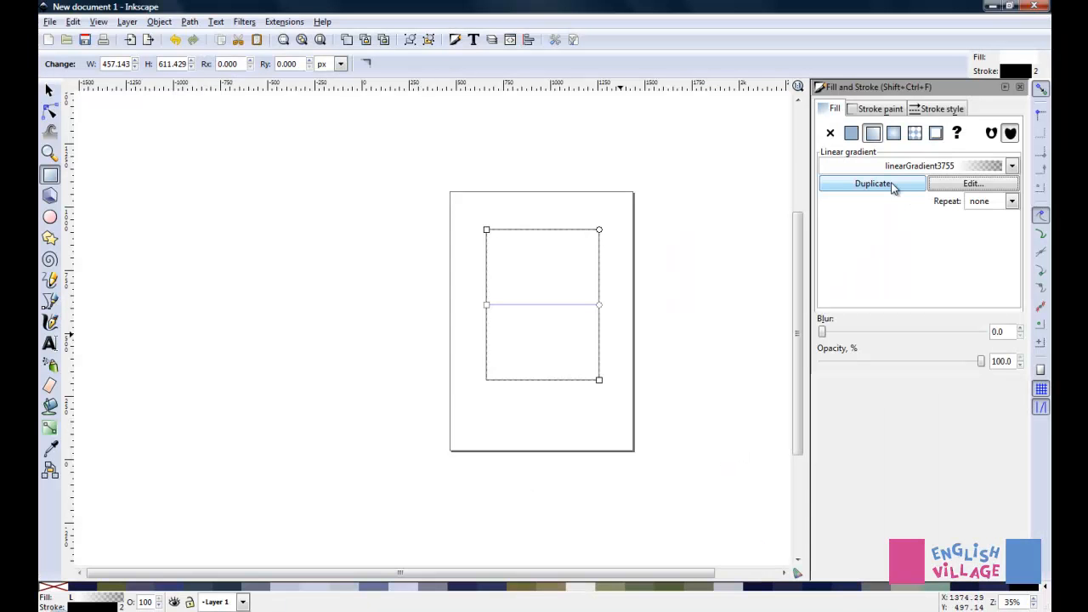
Select all GGR files in the pack's gradients folder and drop them onto the Inkscape drawing
click(1011, 168)
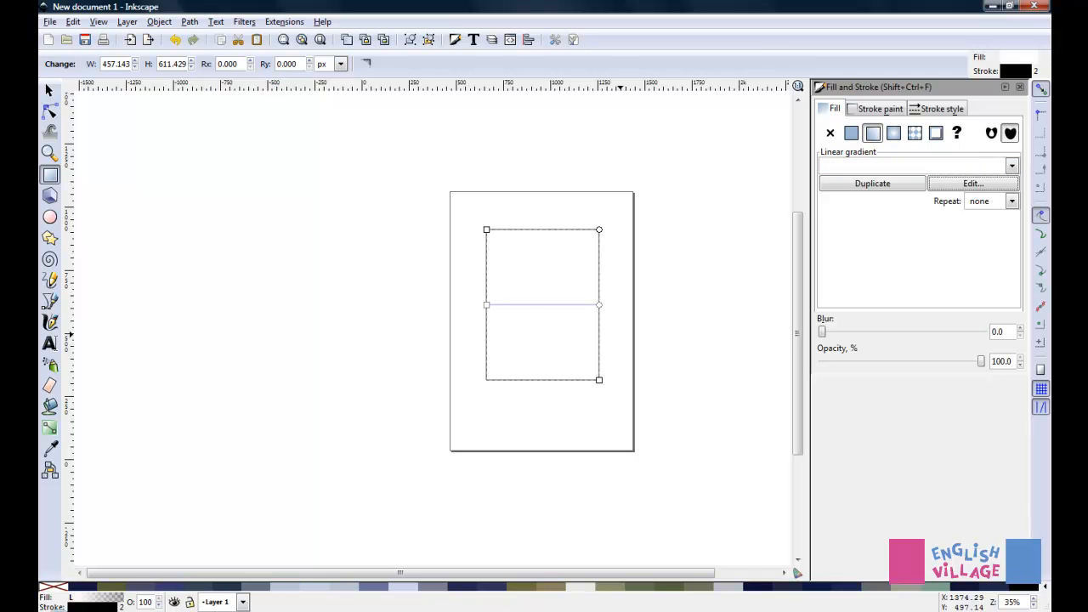
key(alt+Tab)
click(413, 141)
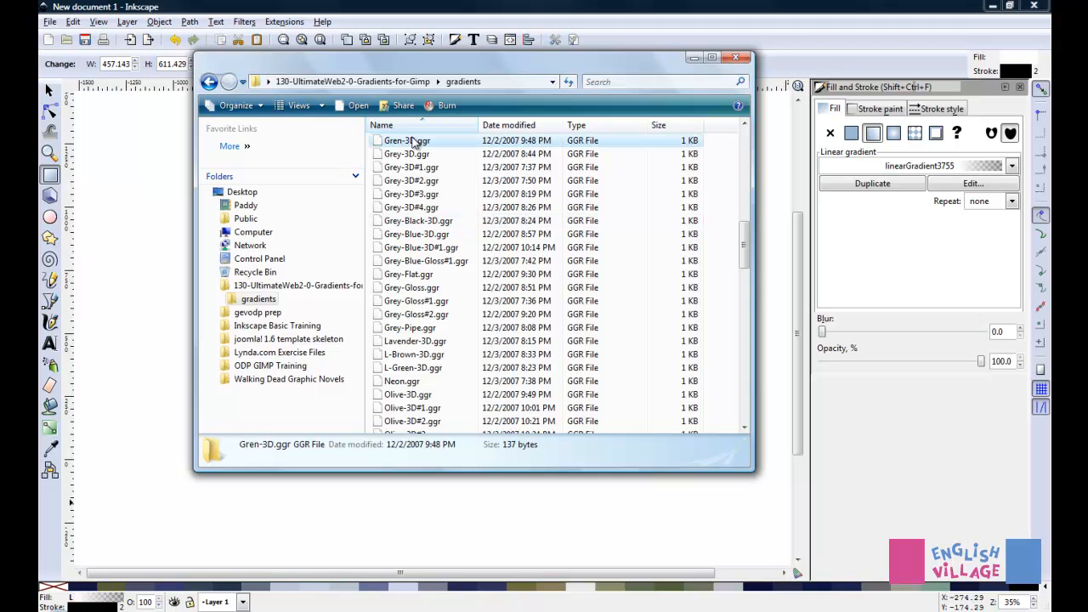
key(ctrl+a)
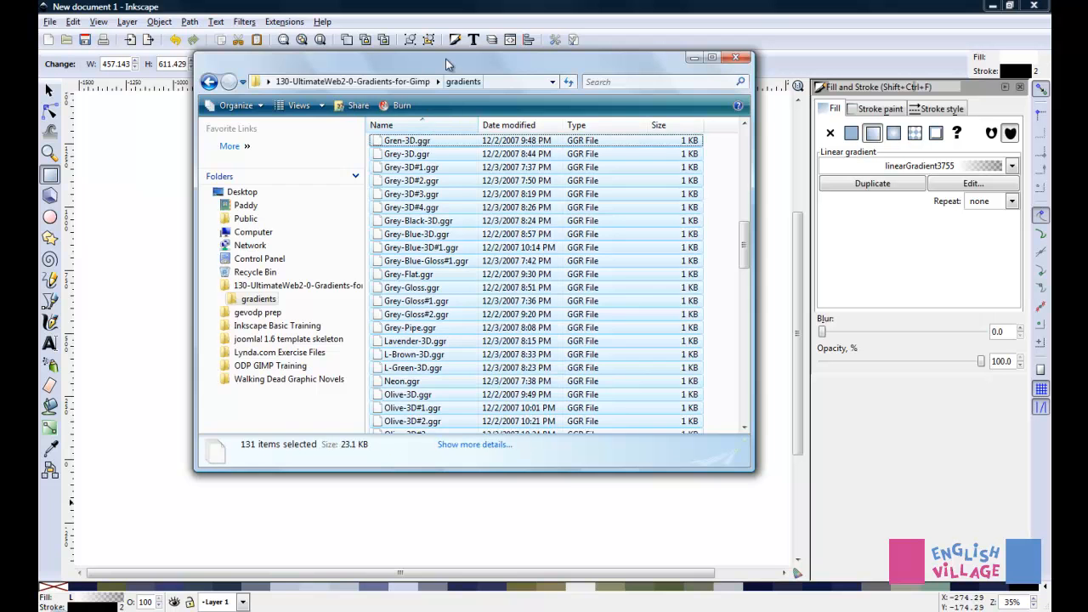
drag(446, 58, 218, 97)
drag(236, 232, 599, 231)
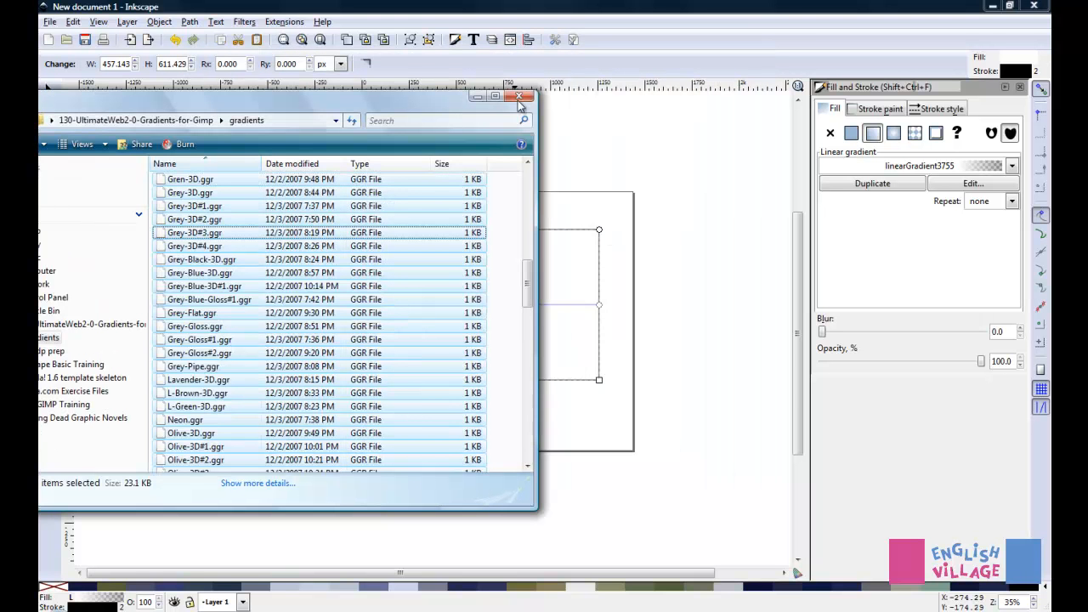
click(477, 99)
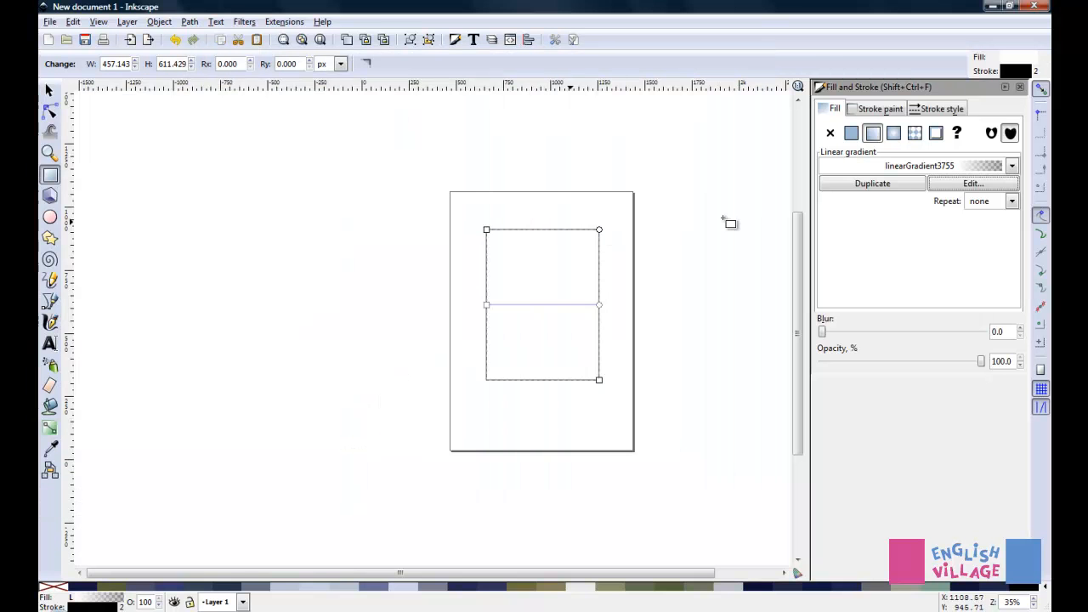
Fill the selected rectangle with the green-to-black linear gradient linearGradient5990
click(1012, 166)
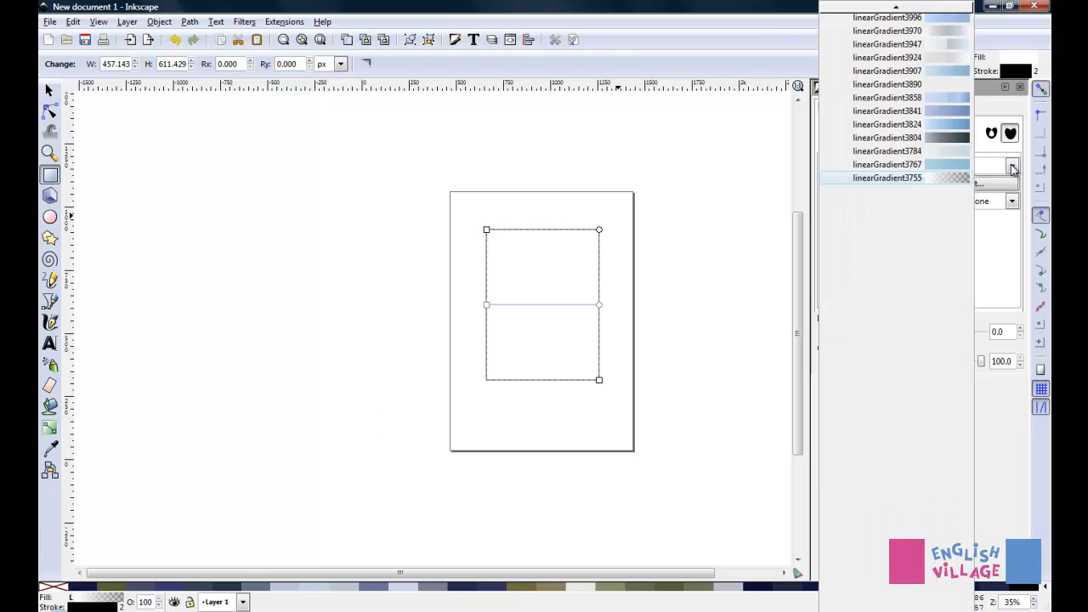
mouse_move(896, 10)
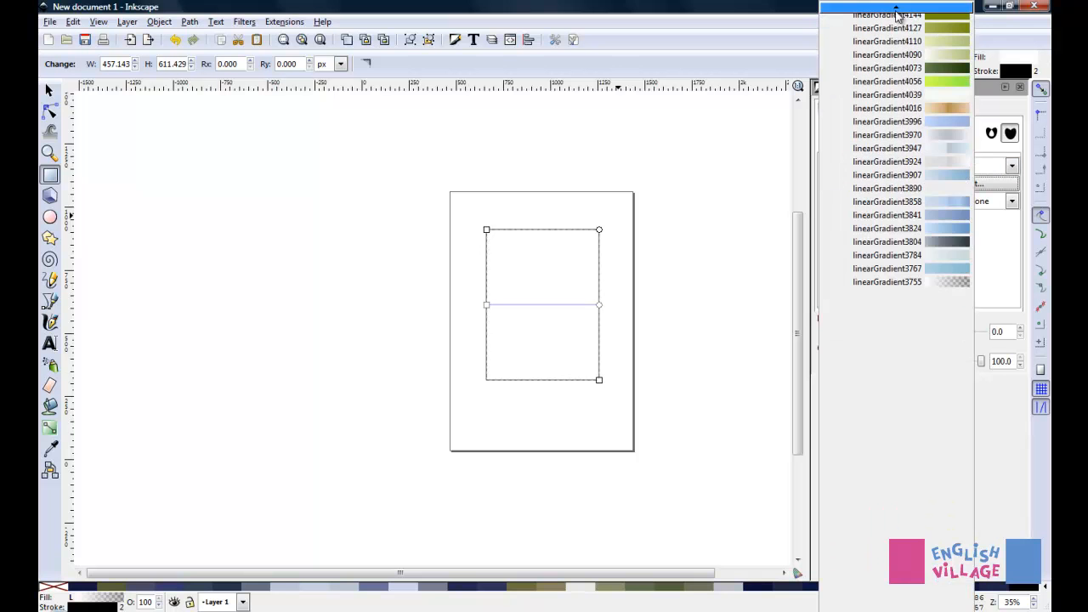
scroll(887, 81, up, 4)
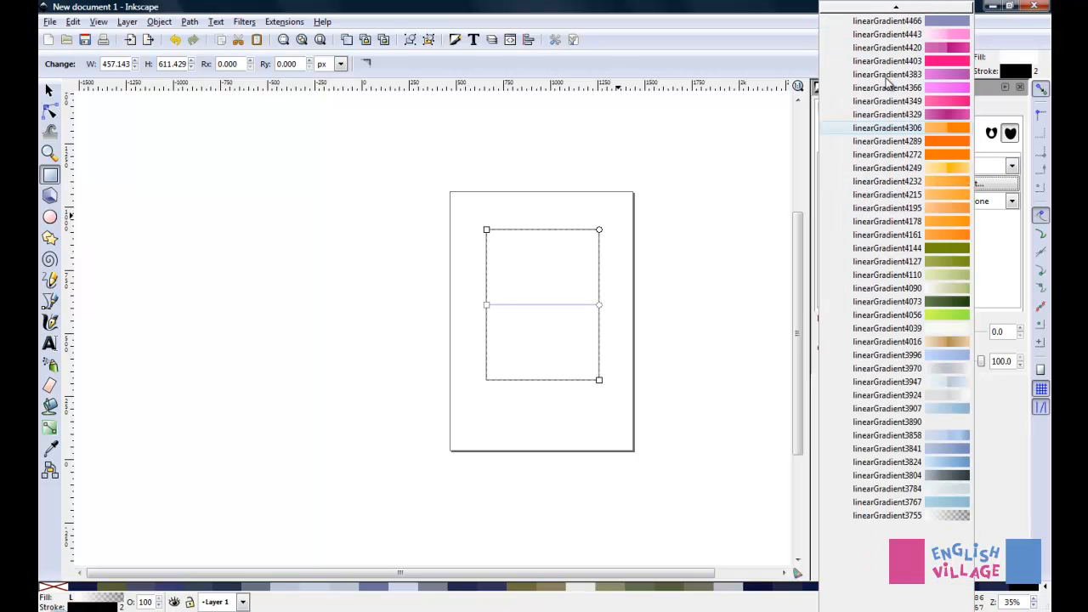
scroll(890, 89, up, 5)
scroll(889, 109, up, 4)
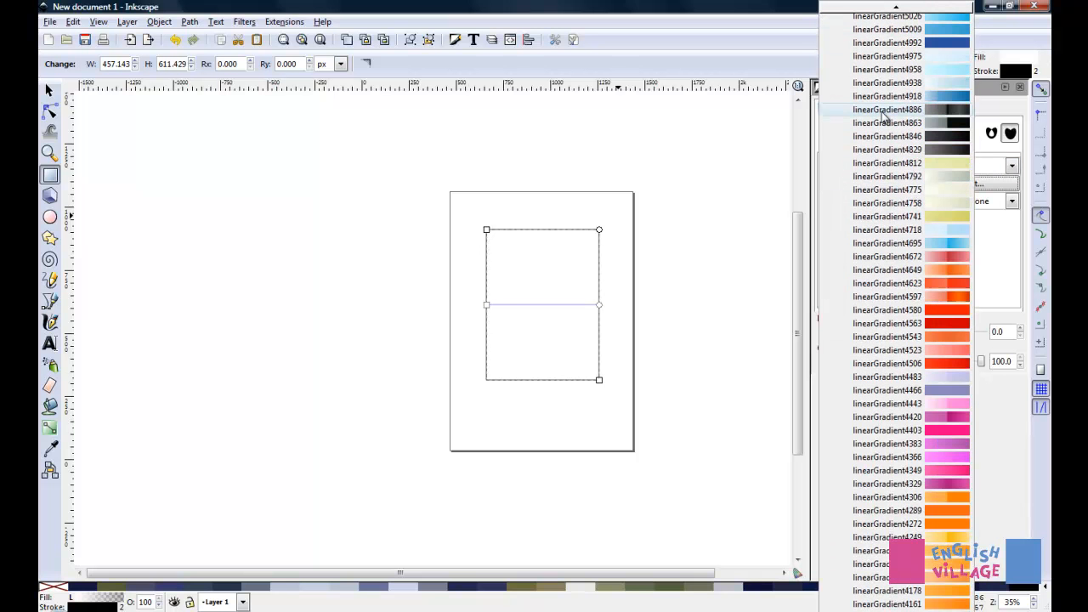
scroll(885, 162, up, 15)
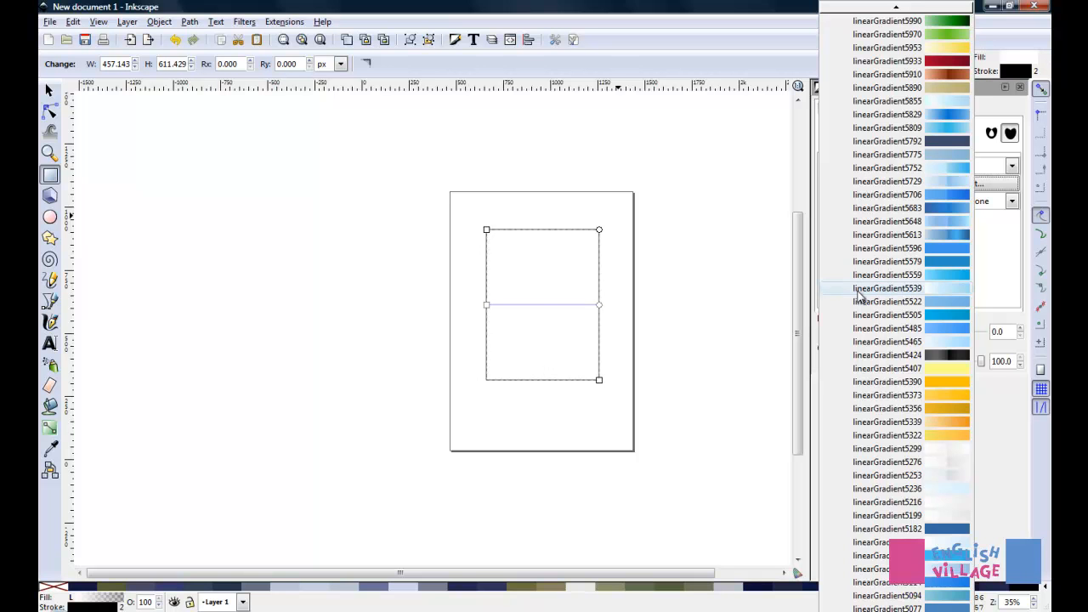
scroll(952, 297, up, 2)
scroll(952, 297, up, 5)
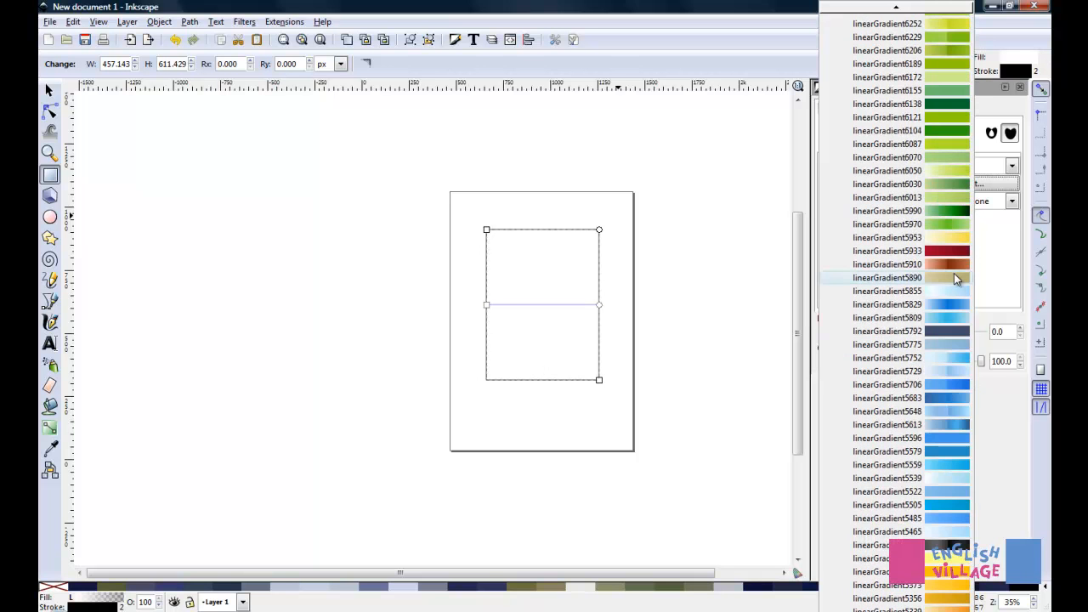
scroll(948, 289, up, 2)
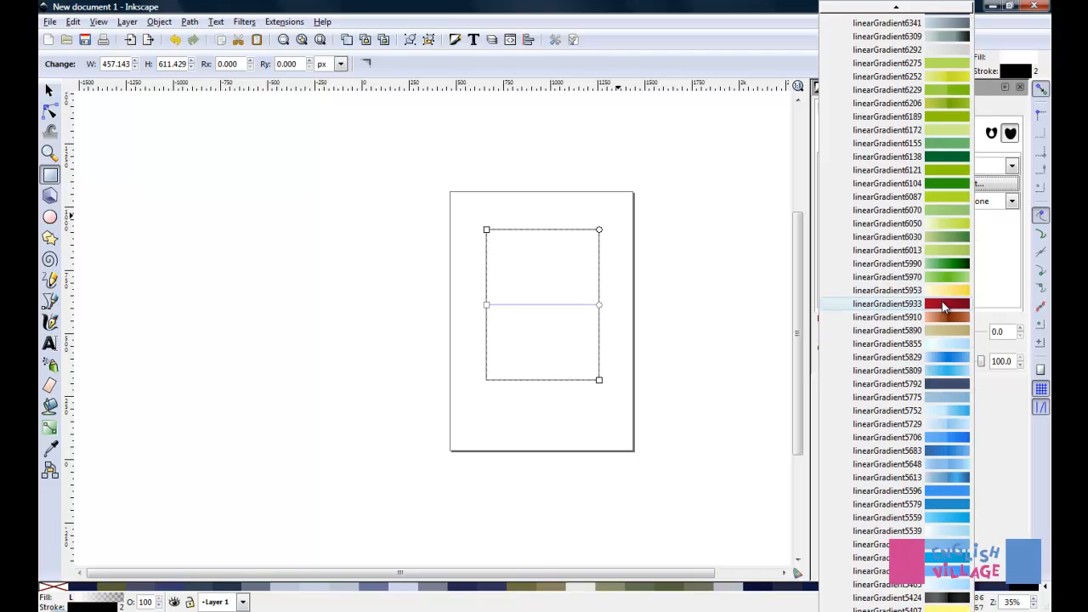
scroll(959, 218, up, 1)
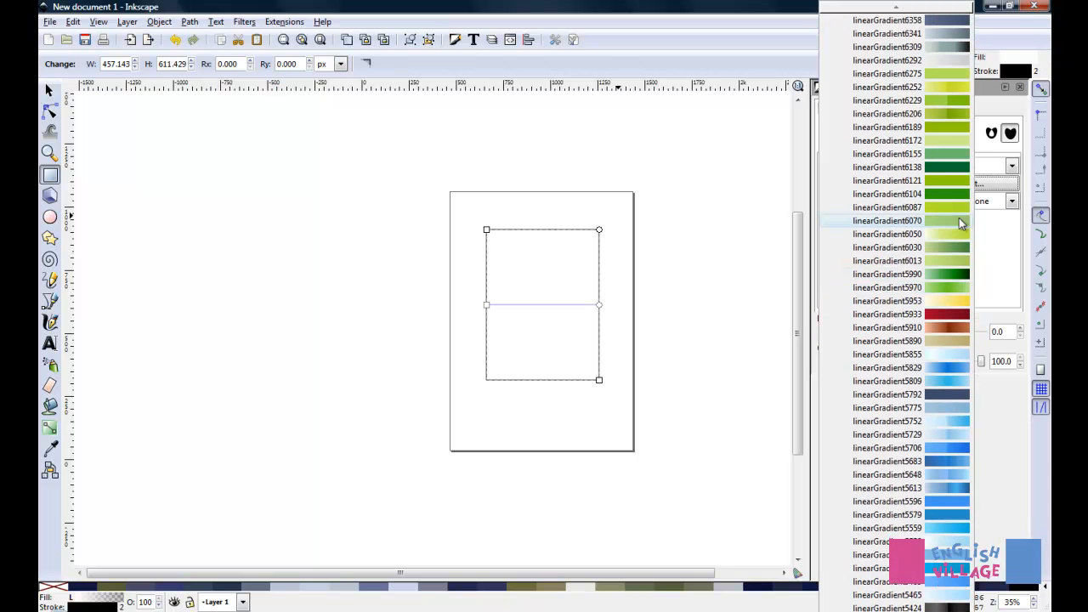
click(951, 273)
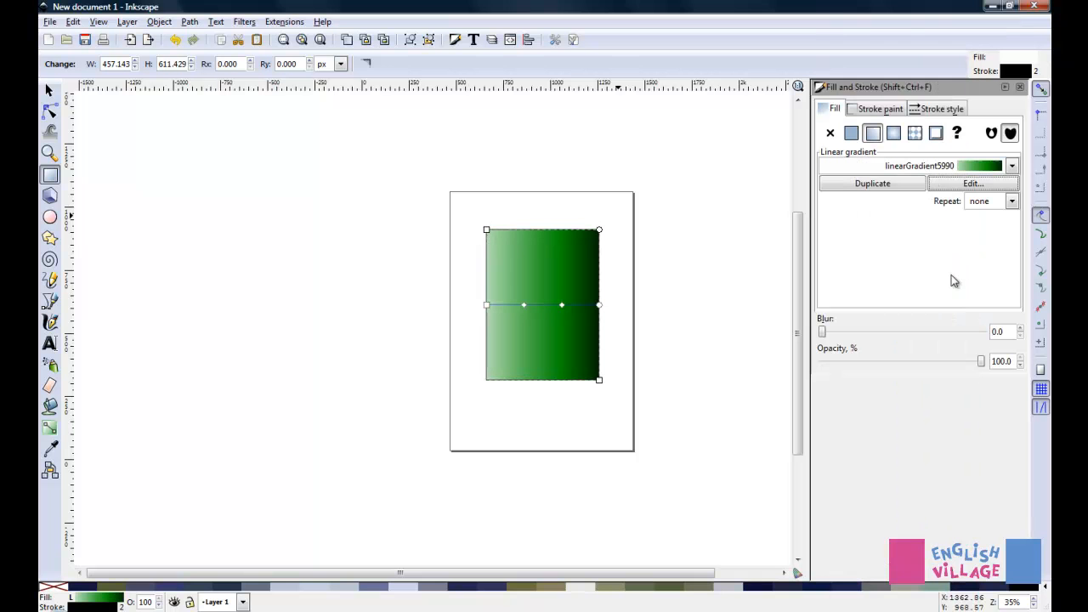
Recolour the gradient's first stop, stop5992, to the pale yellow dddcb4ff and close the gradient editor
click(973, 184)
click(205, 188)
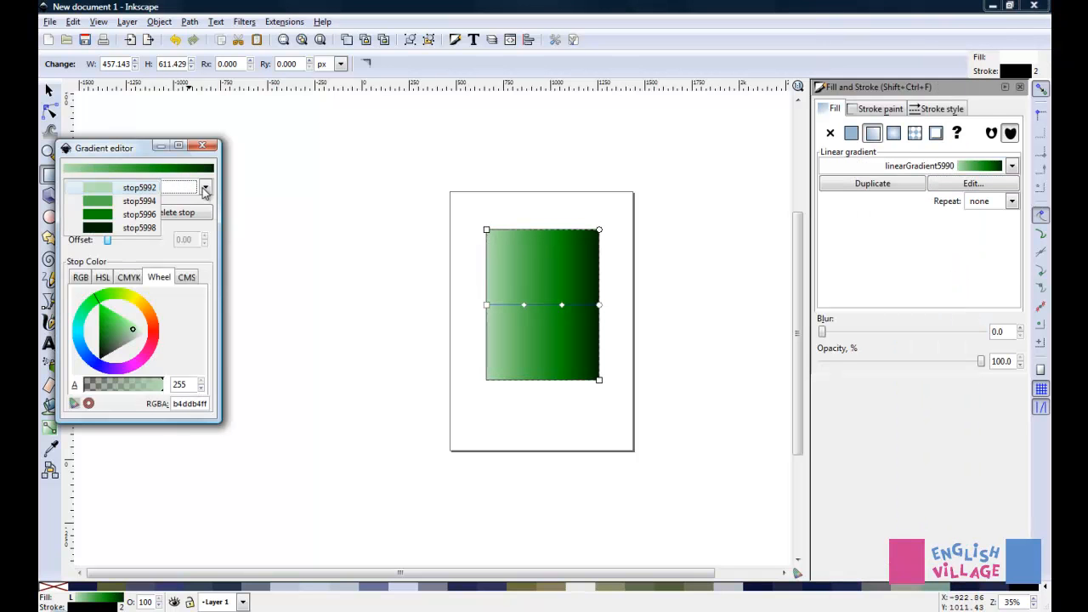
click(105, 189)
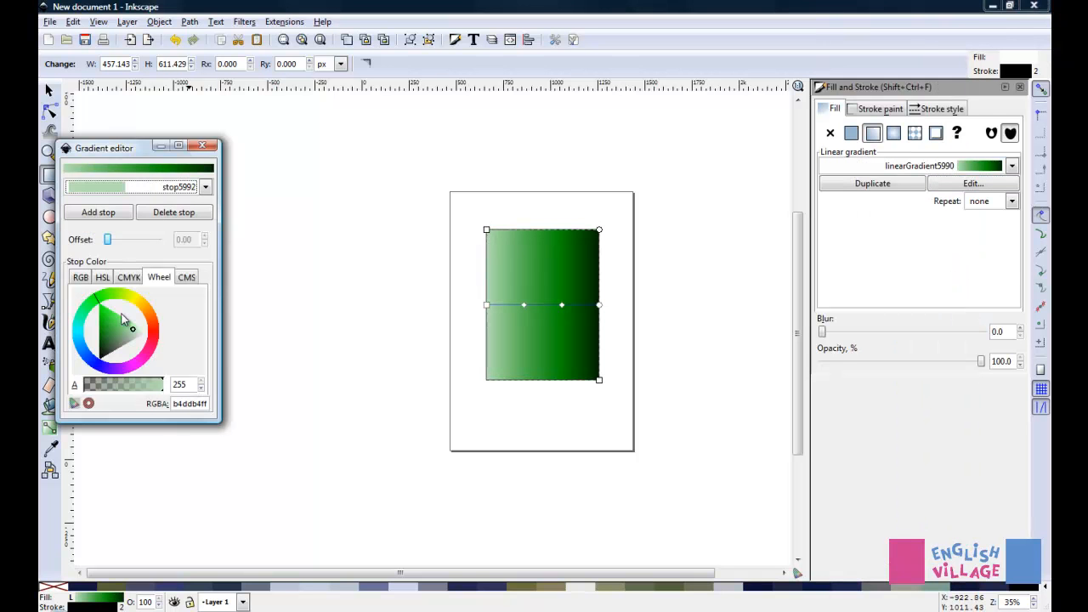
click(117, 299)
drag(117, 300, 135, 304)
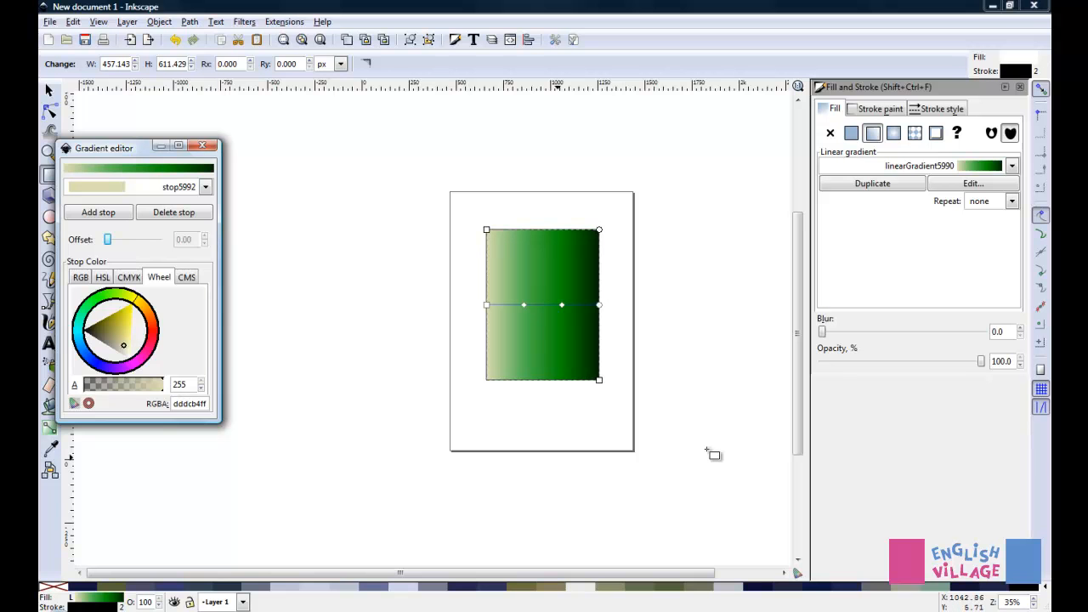
click(207, 146)
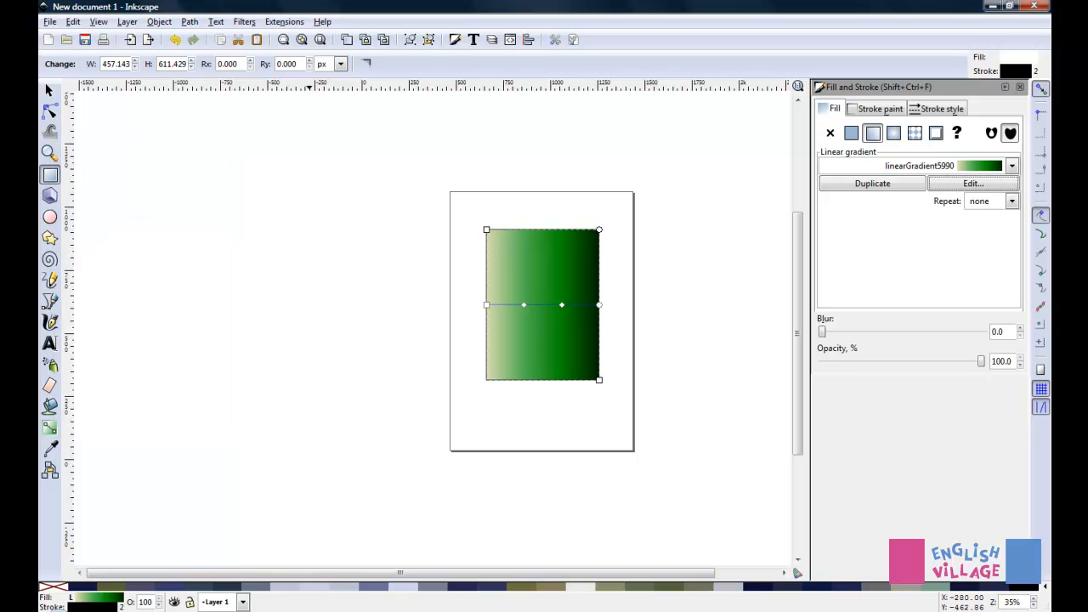
Open GIMP's installed gradients folder on drive C, under Program Files\GIMP-2.0\share\gimp\2.0\gradients
click(58, 610)
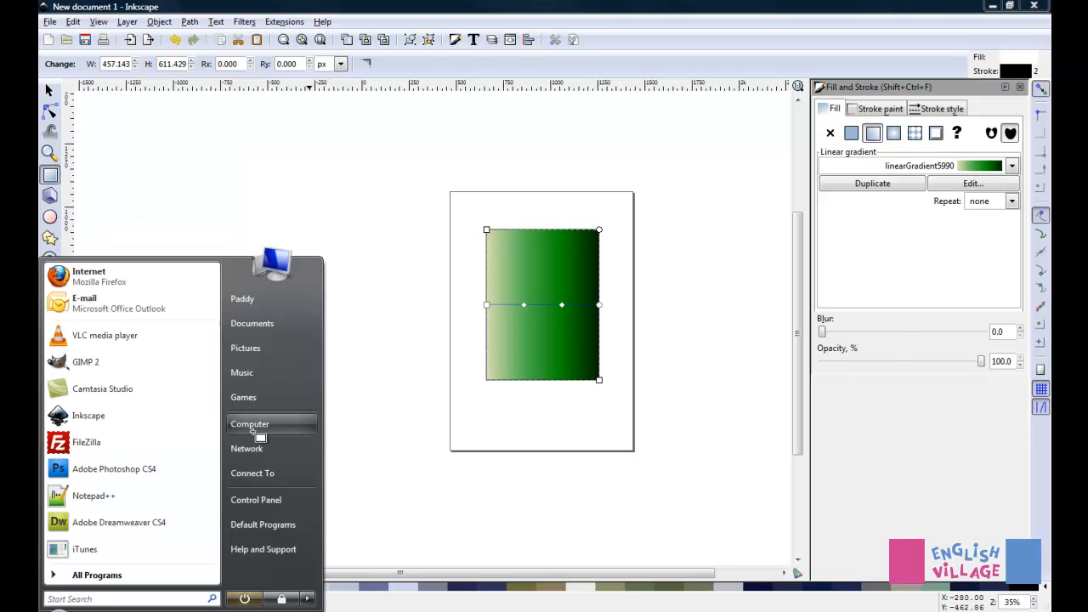
click(255, 425)
double_click(600, 189)
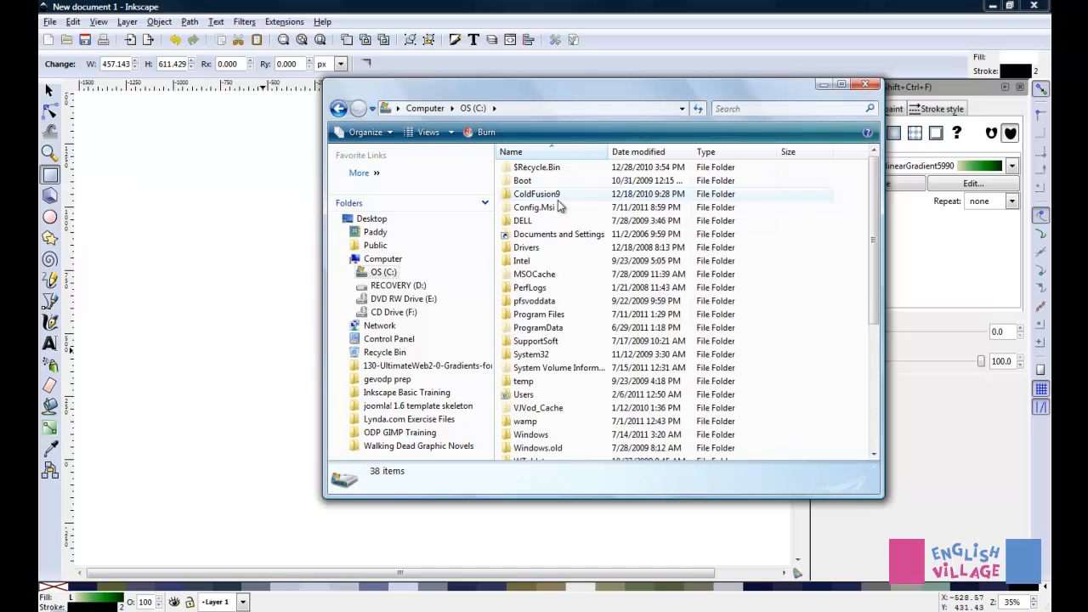
double_click(539, 314)
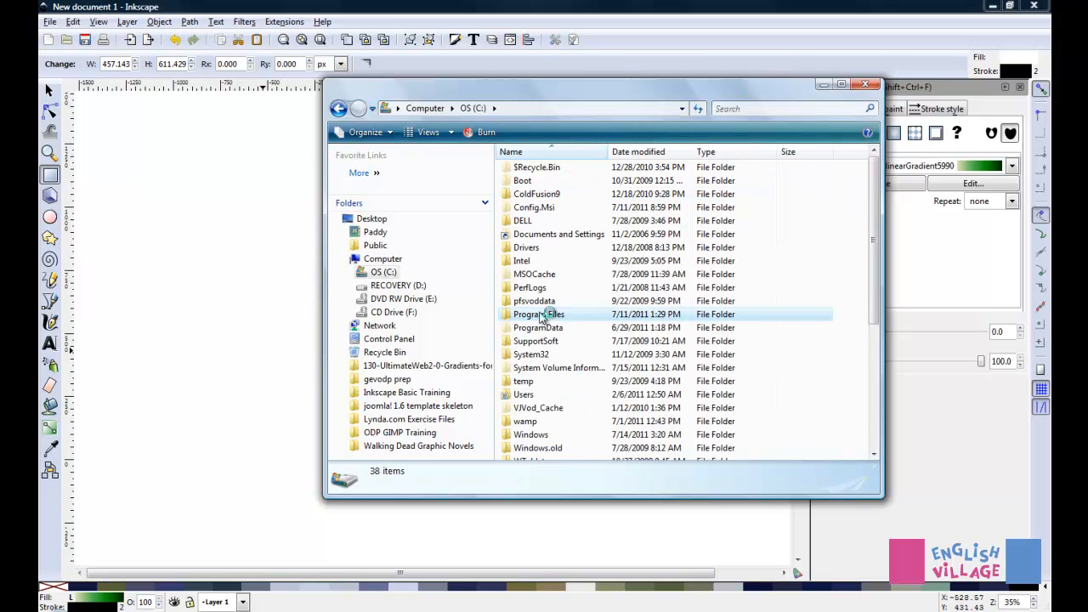
scroll(539, 318, down, 4)
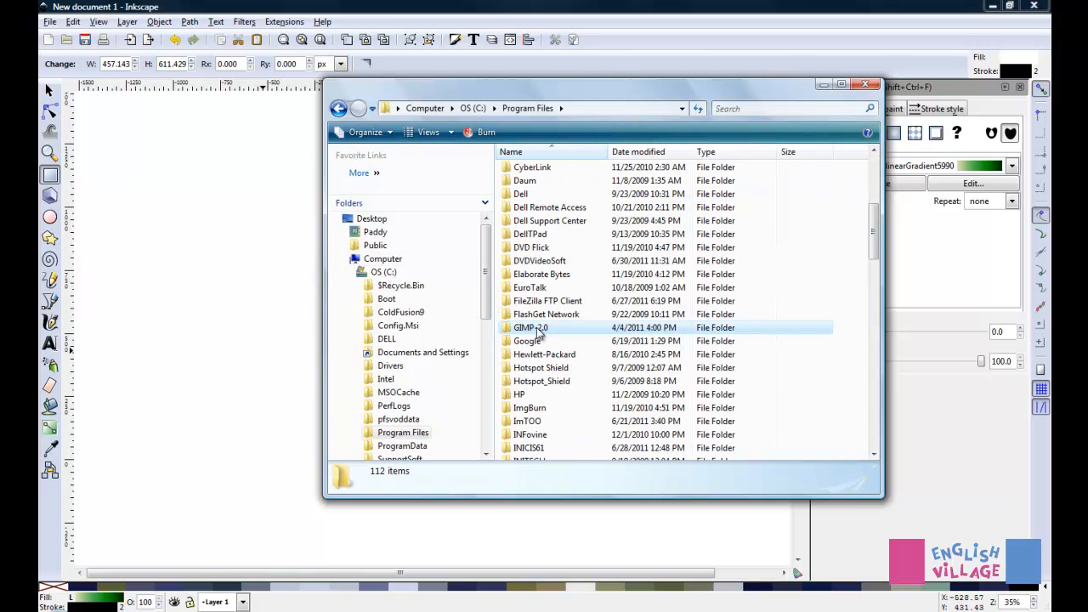
double_click(530, 328)
double_click(523, 221)
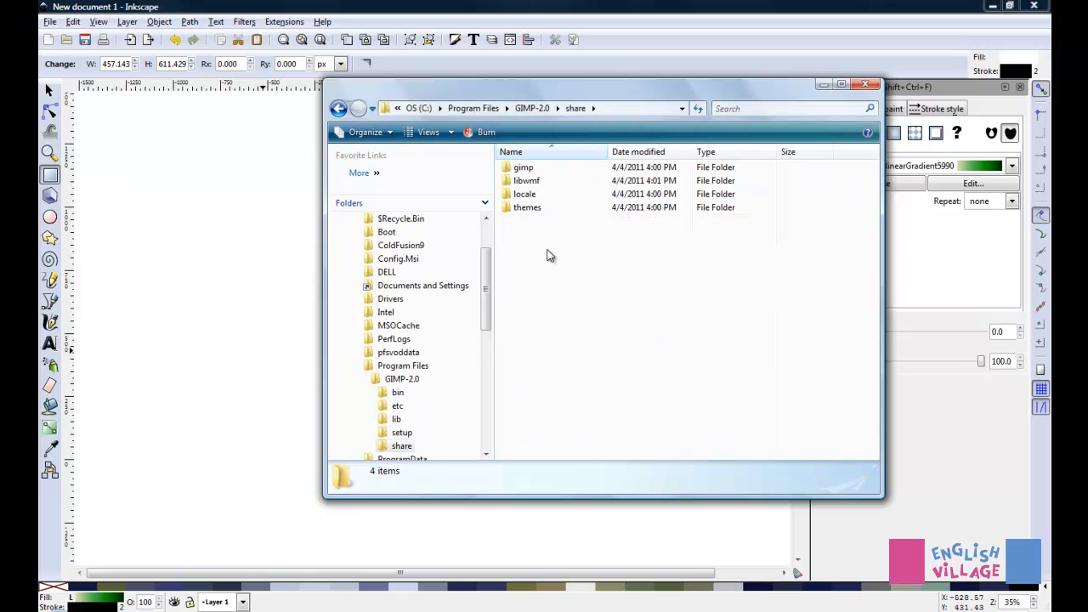
double_click(523, 168)
double_click(522, 167)
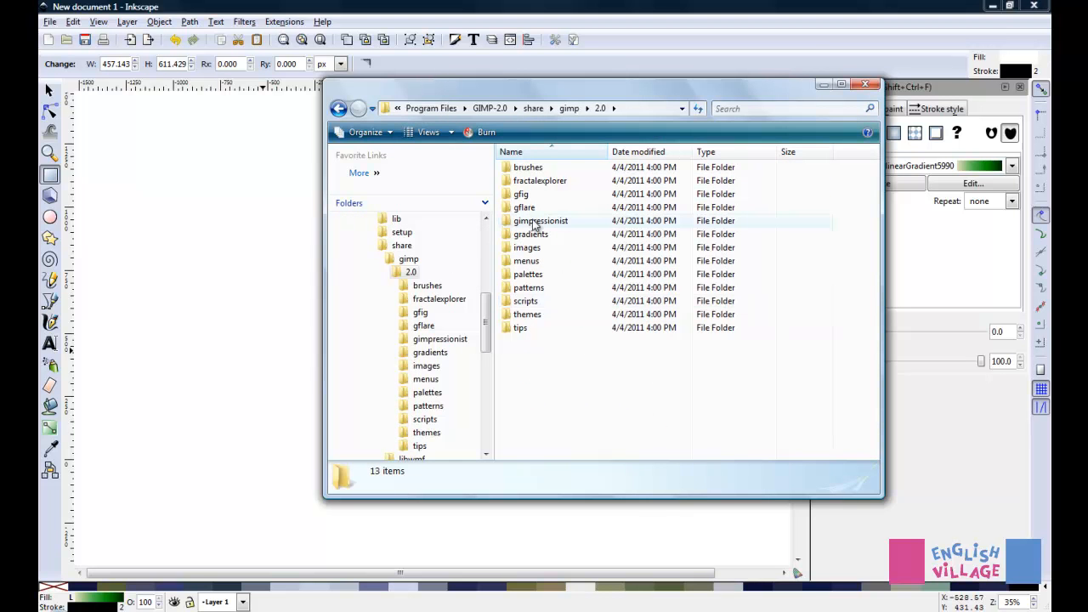
double_click(532, 234)
Move the folder window aside, drop German_flag_smooth.ggr onto the empty canvas beside the page, and minimise the folder window
mouse_move(568, 89)
mouse_down()
mouse_move(368, 105)
mouse_move(739, 121)
mouse_up()
scroll(759, 356, down, 1)
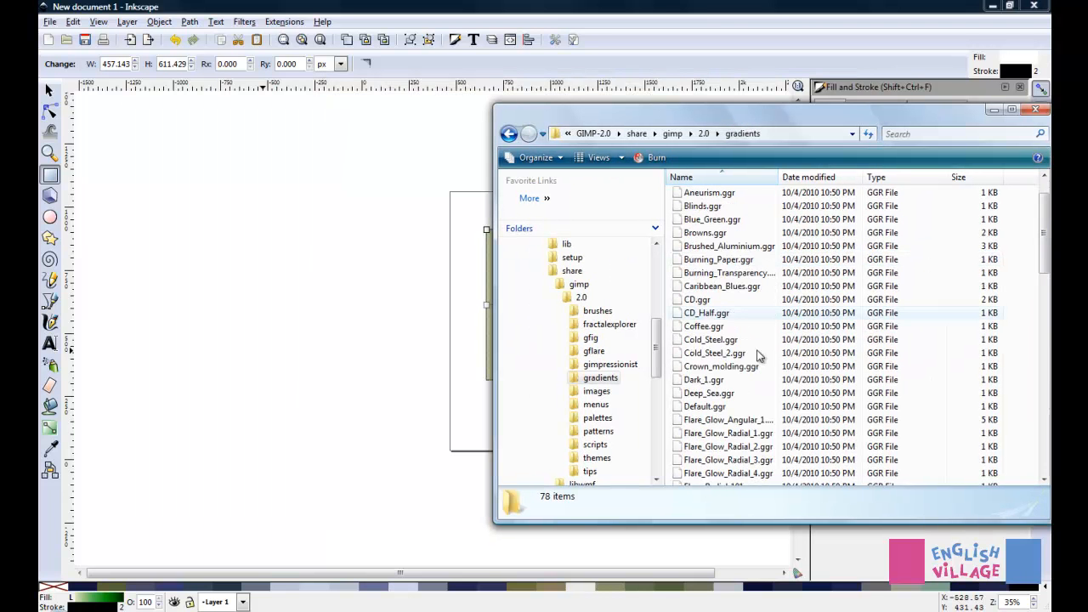
scroll(759, 356, down, 15)
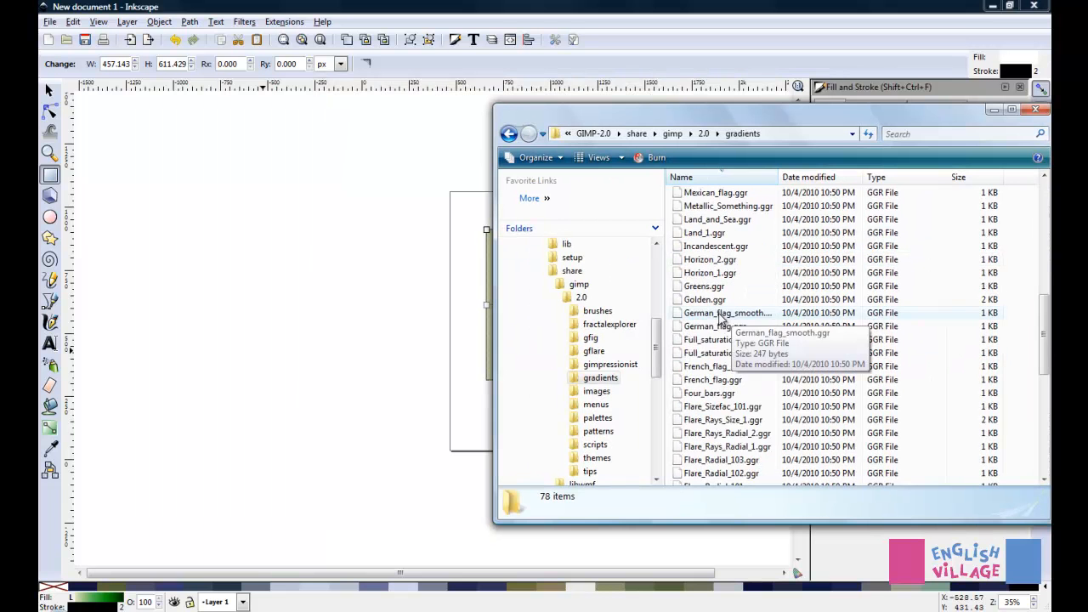
drag(721, 317, 437, 325)
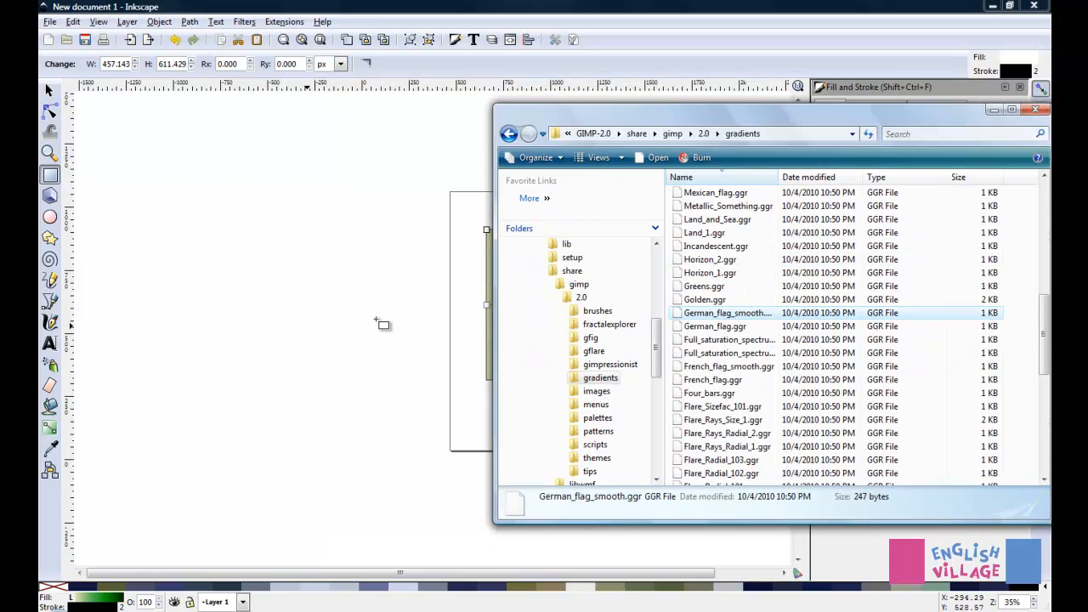
click(996, 111)
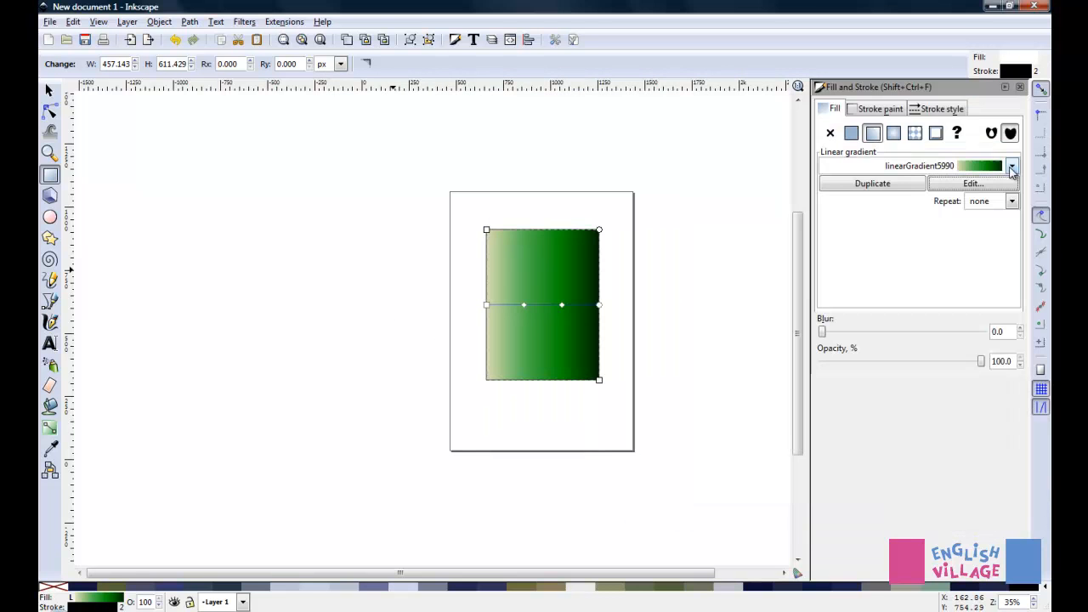
Examine the list of linear gradients available for the rectangle's fill
click(1012, 167)
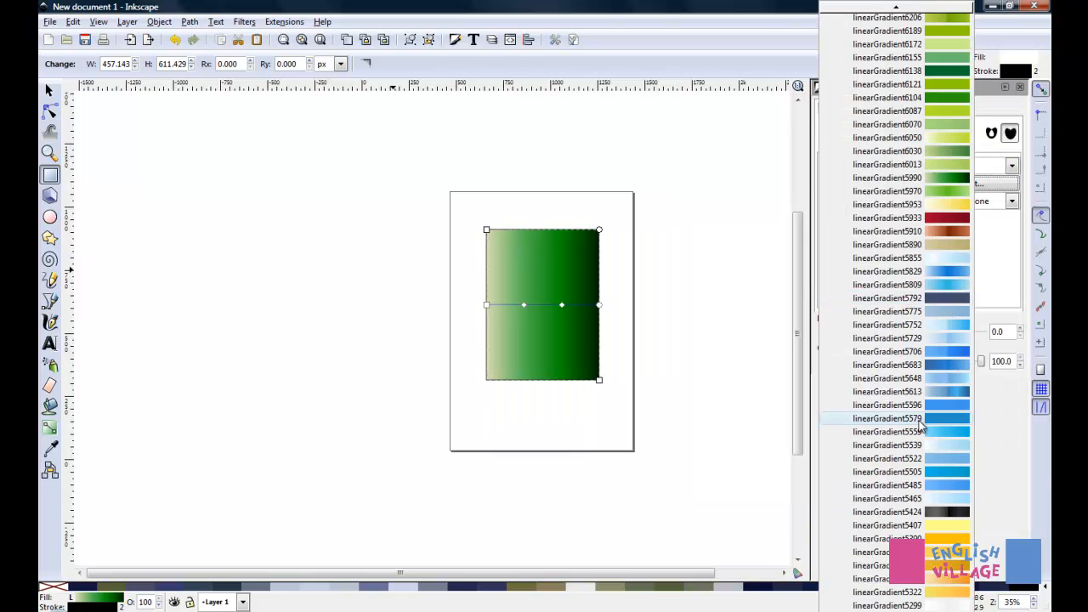
scroll(918, 417, down, 3)
scroll(916, 410, down, 3)
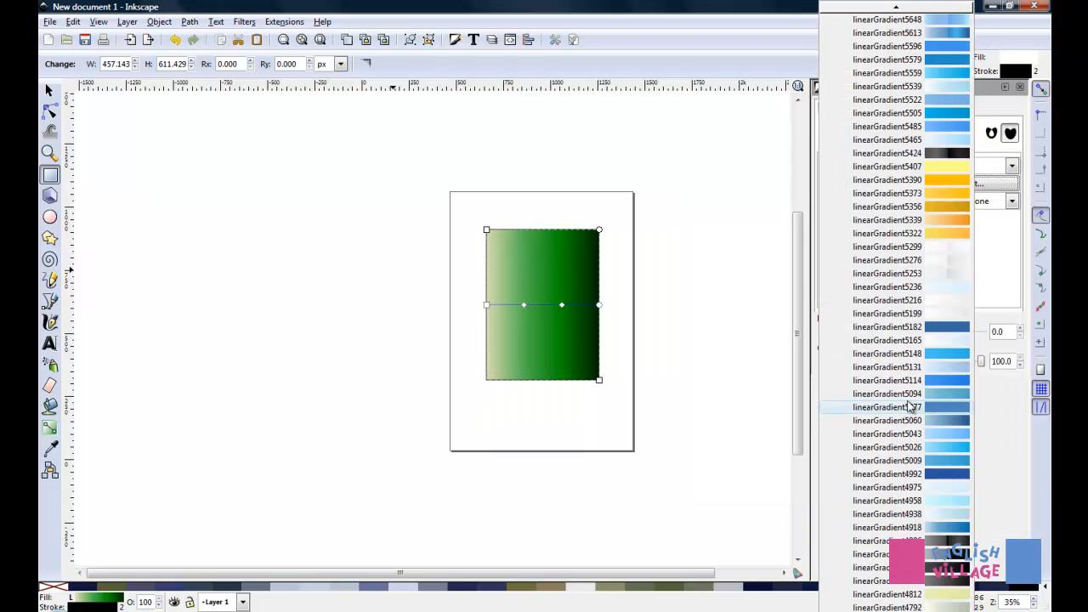
scroll(911, 408, down, 3)
scroll(910, 408, down, 1)
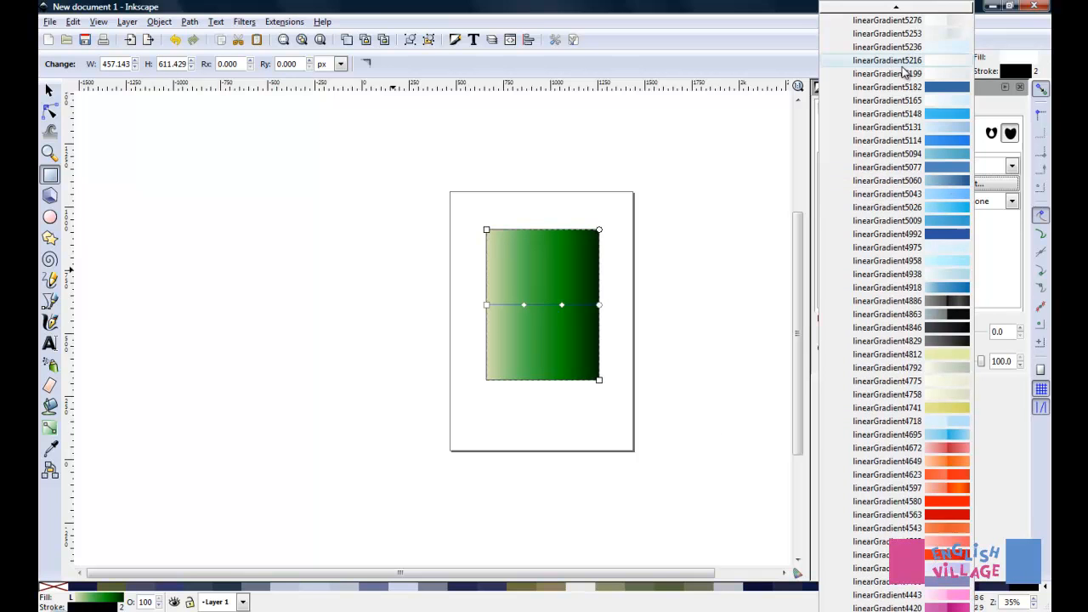
scroll(906, 72, up, 3)
scroll(881, 187, up, 3)
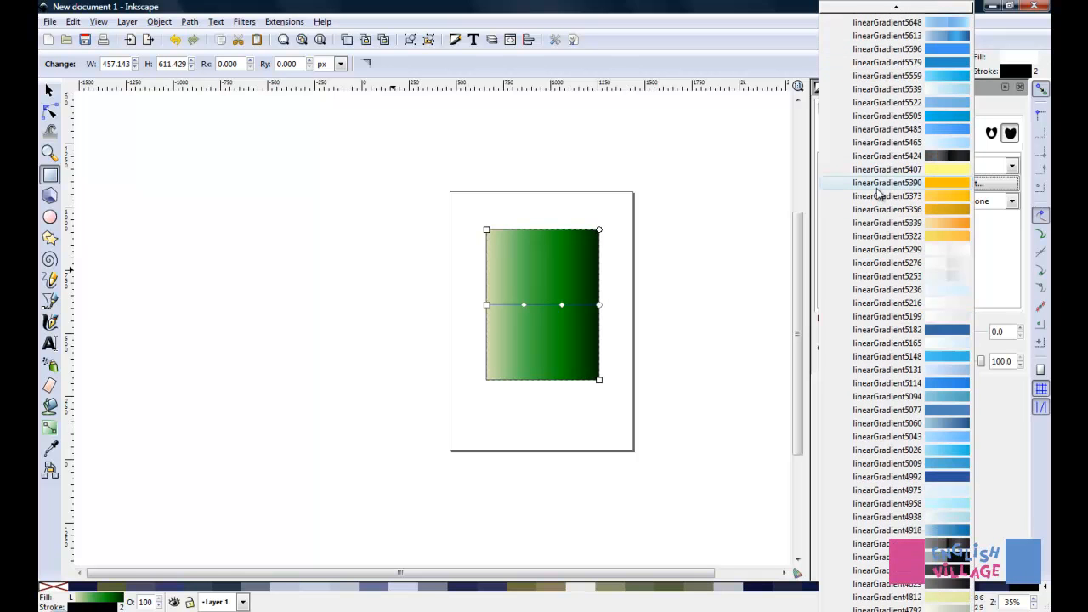
scroll(922, 180, up, 2)
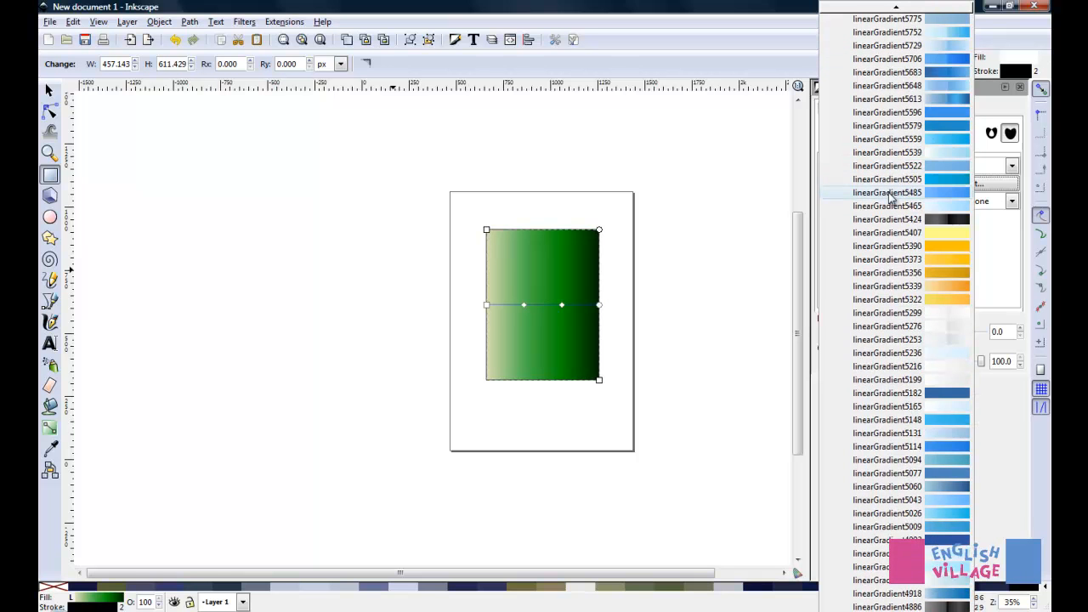